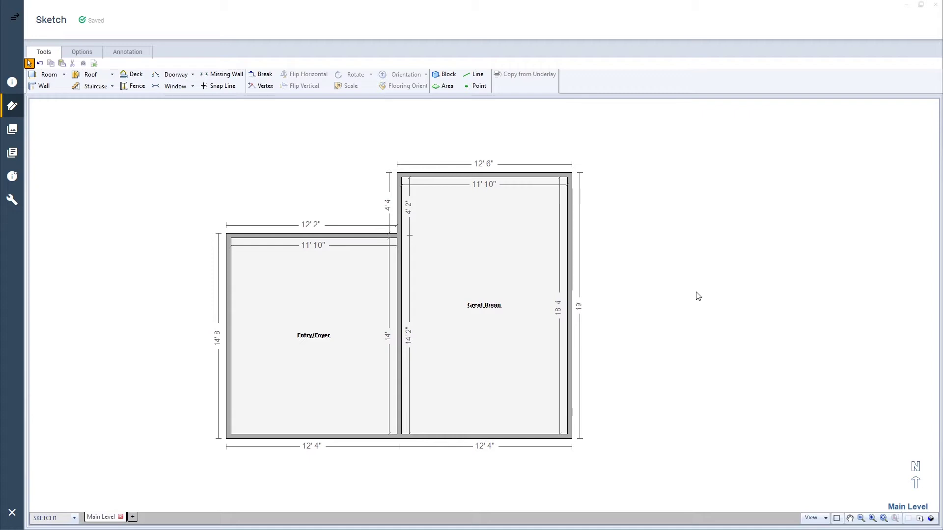
- Change the Great Room's ceiling type from Box to Peaked in Room Properties
click(538, 301)
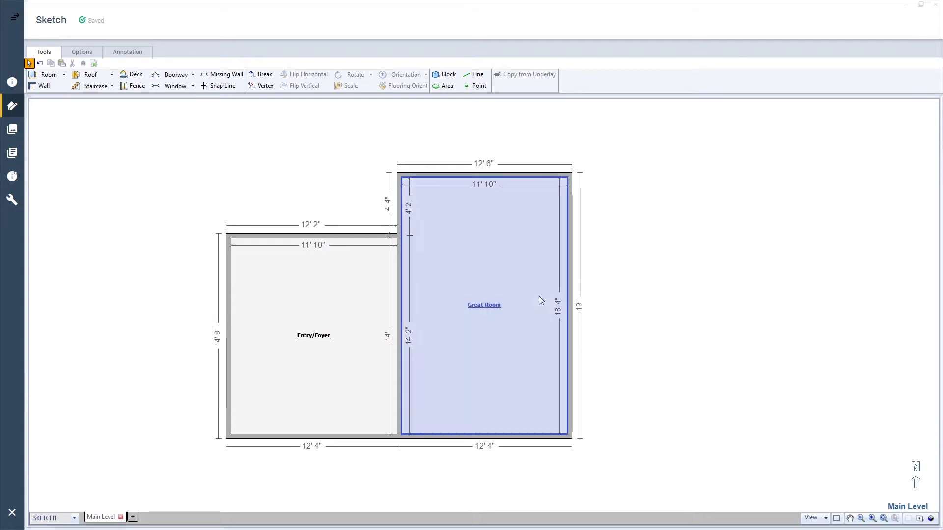
click(502, 304)
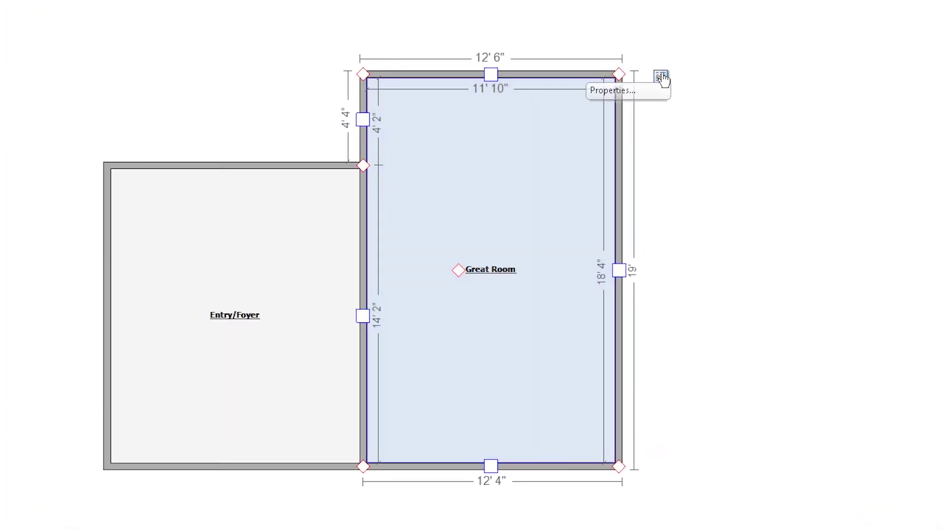
click(661, 76)
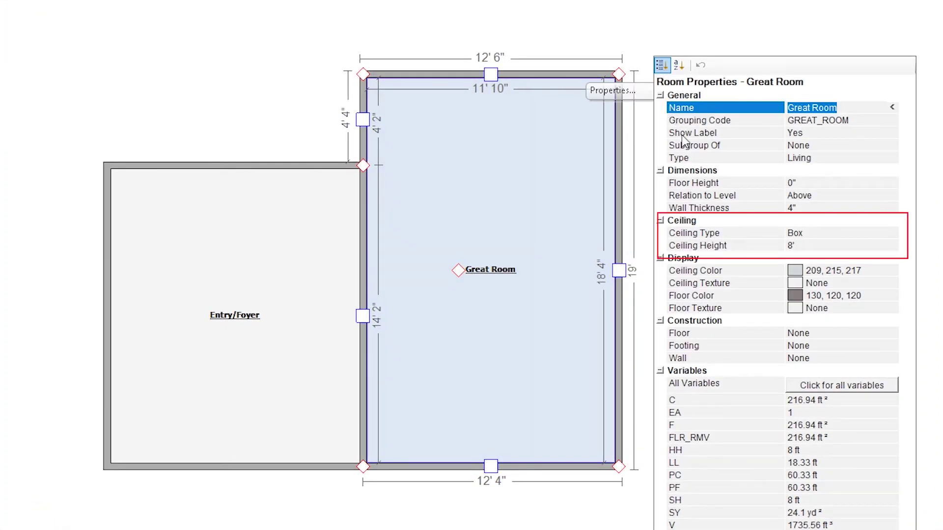
click(891, 233)
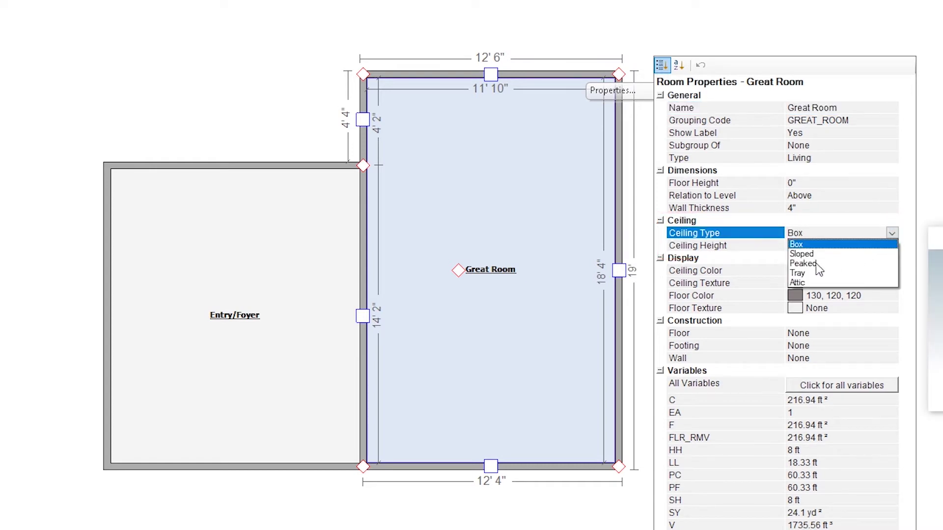
click(803, 264)
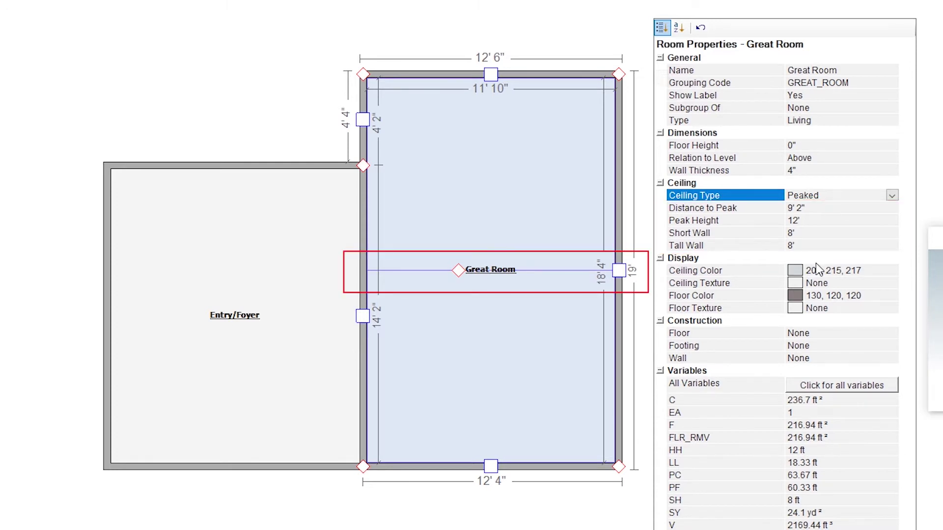
- Break the Great Room's bottom wall at two points and drag the middle section down
click(626, 512)
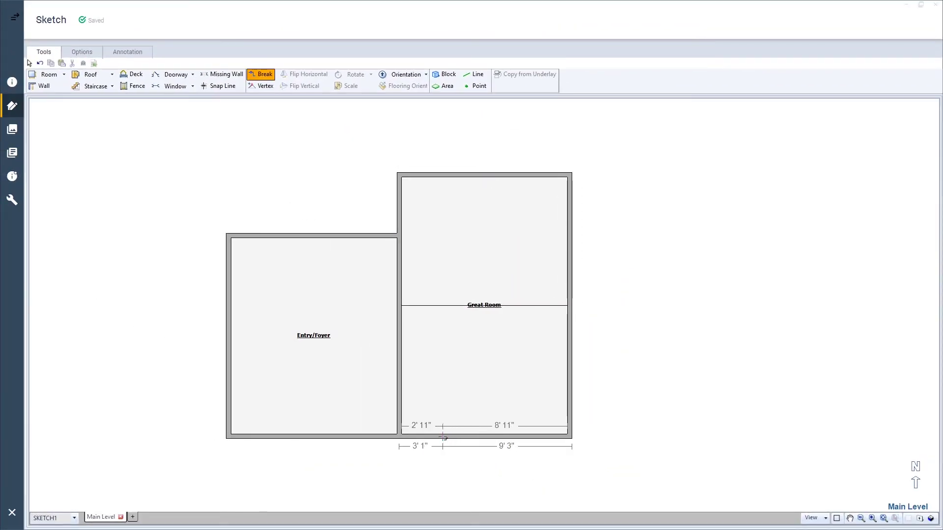
click(443, 437)
click(541, 436)
drag(491, 436, 489, 463)
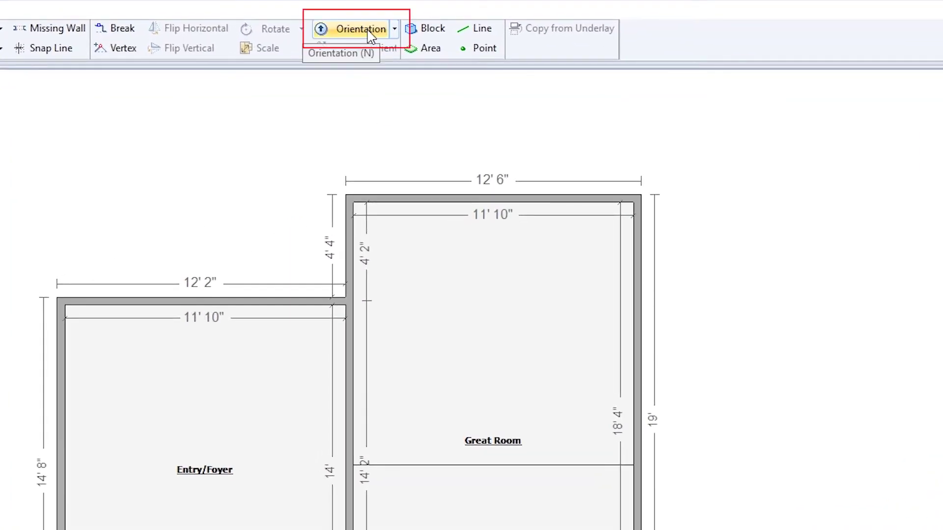
- Place the Orientation marker inside the Great Room against its north wall
click(368, 30)
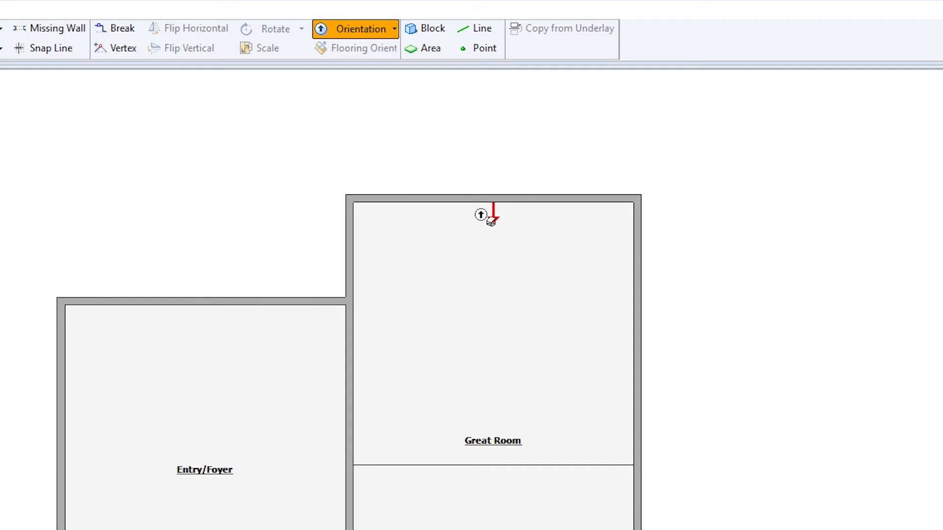
click(486, 218)
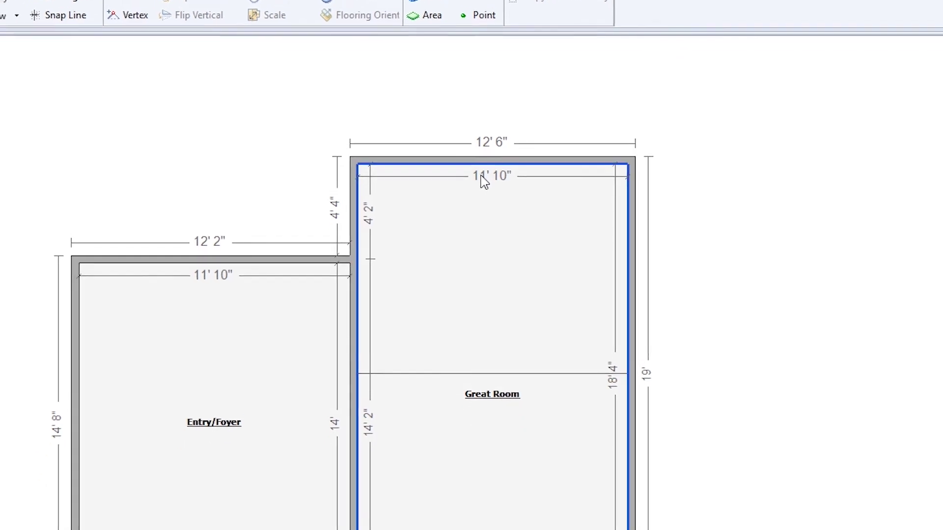
click(473, 162)
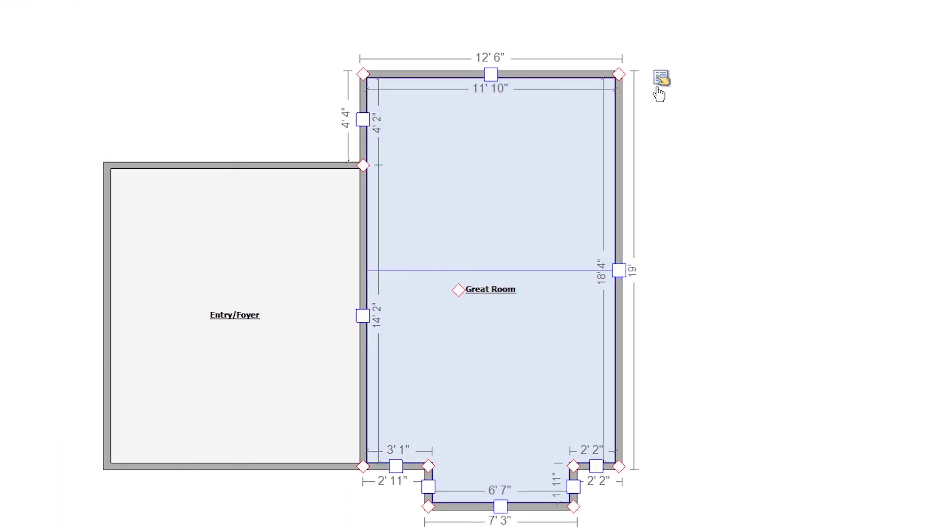
click(660, 80)
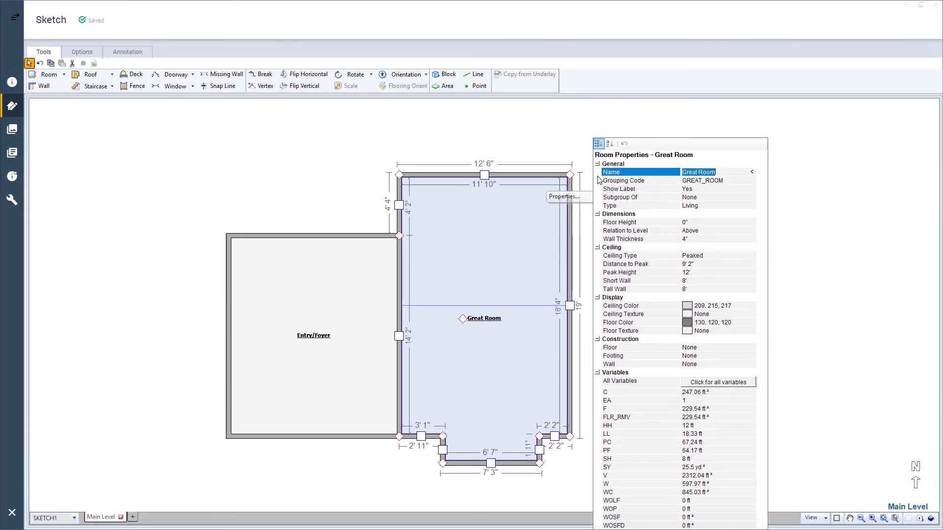
click(589, 188)
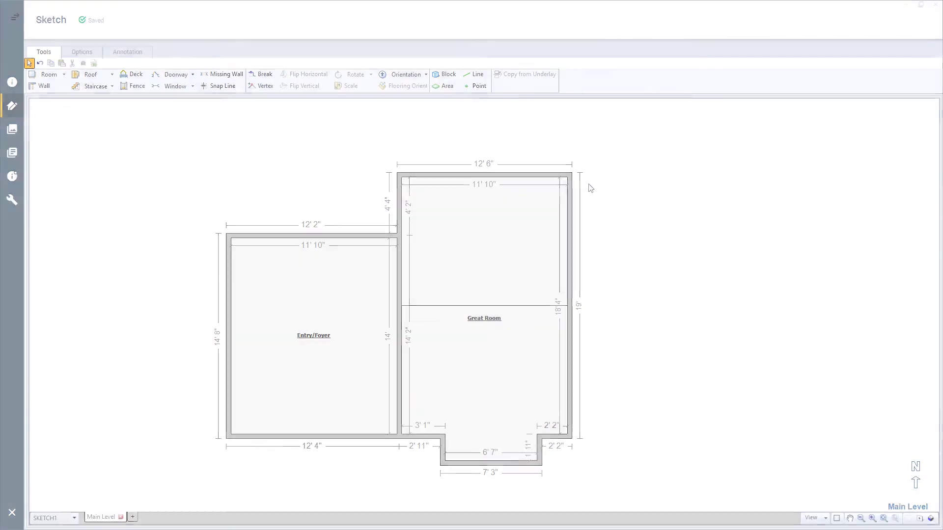